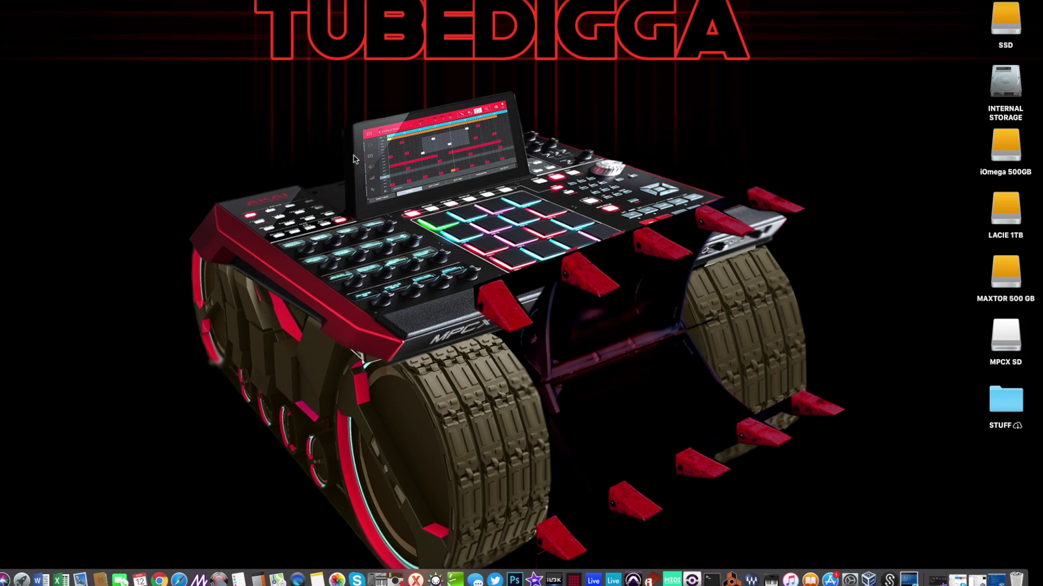
Open the iOmega 500GB drive and expand AKAI Expansions to list its expansion folders
click(1003, 157)
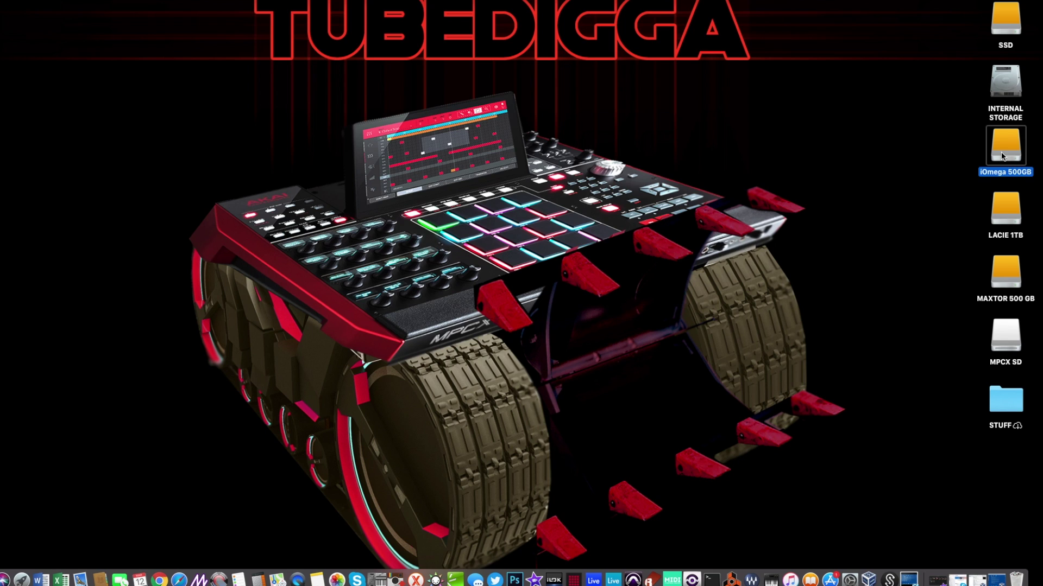
double_click(1003, 156)
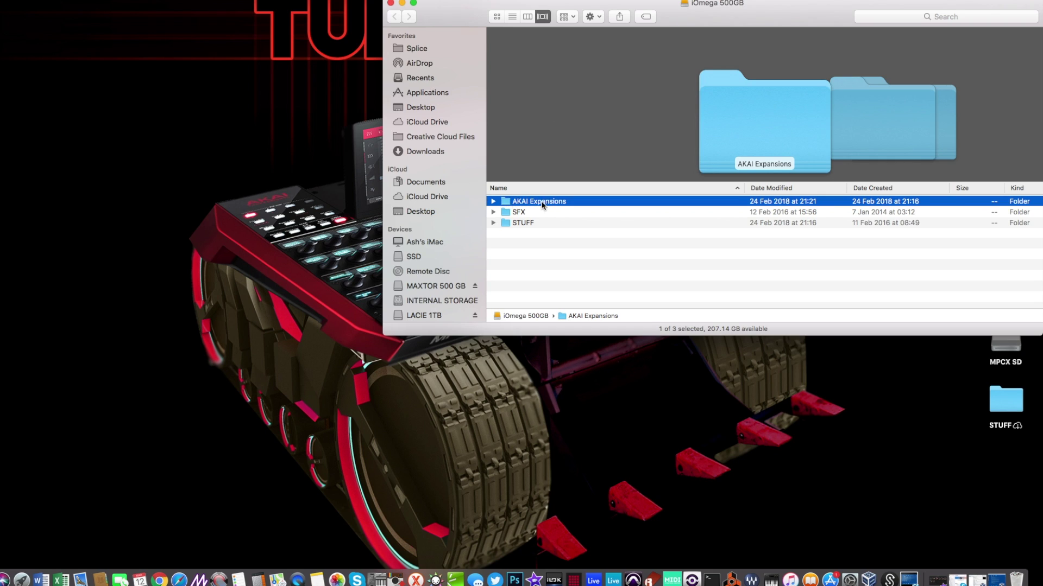
click(493, 201)
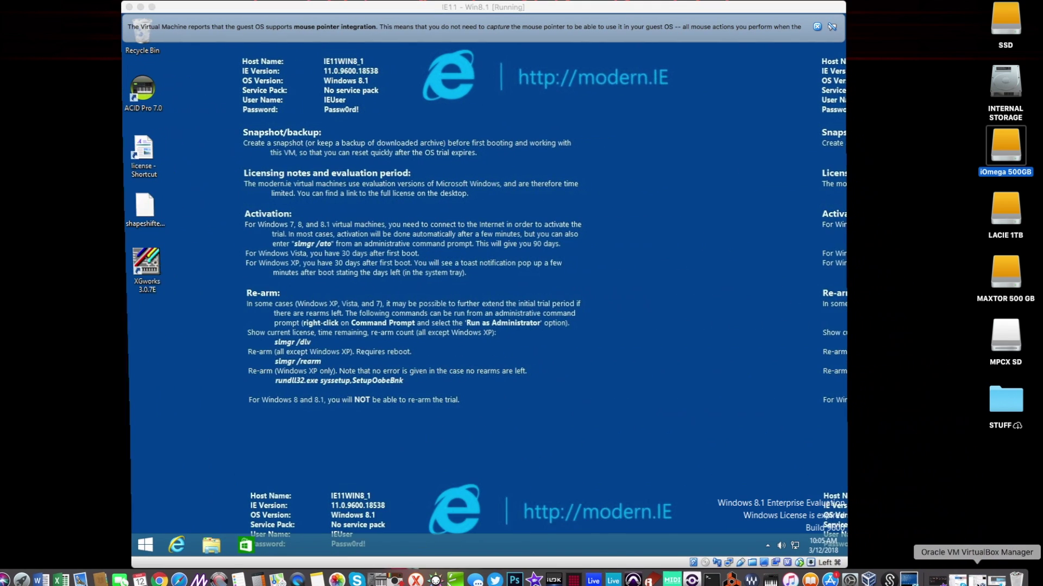
Go to the Windows guest's Control Panel Appearance and Personalization page via the Start button menu
right_click(137, 550)
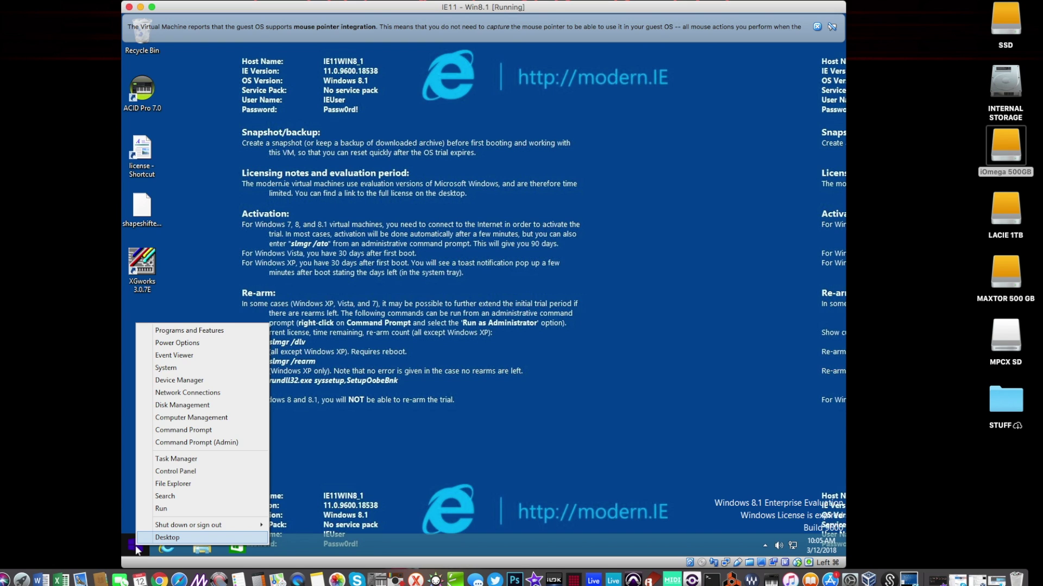
click(202, 472)
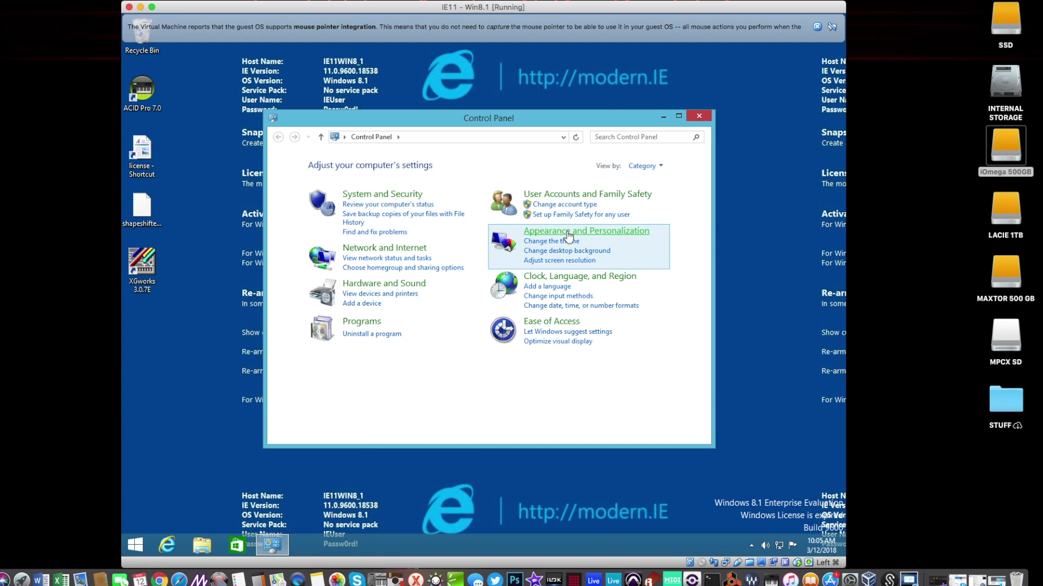
click(567, 231)
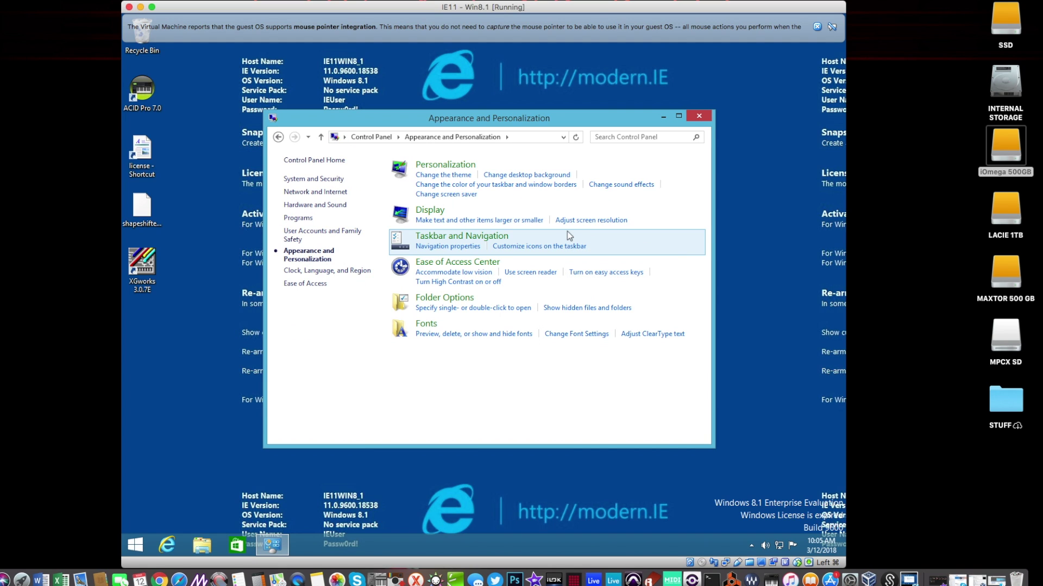
Set Folder Options to 'Show hidden files, folders, and drives', apply it, and close Control Panel
click(585, 309)
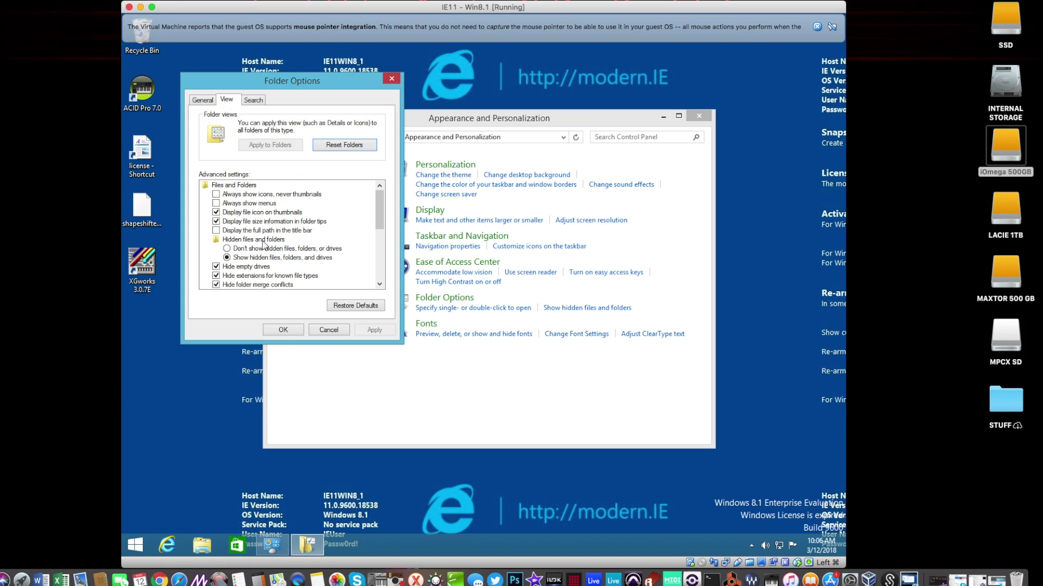
click(228, 258)
click(228, 250)
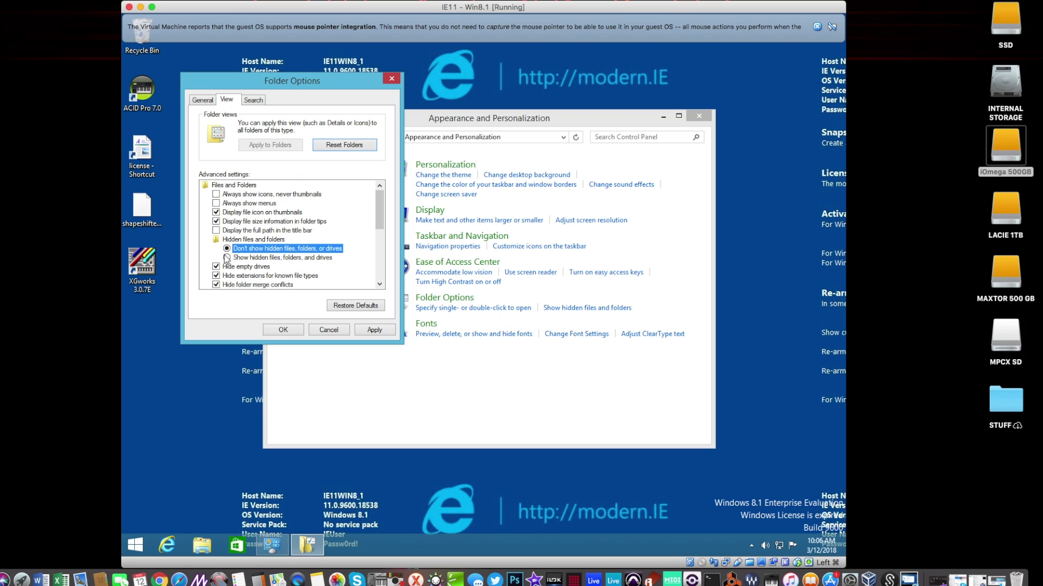
click(227, 258)
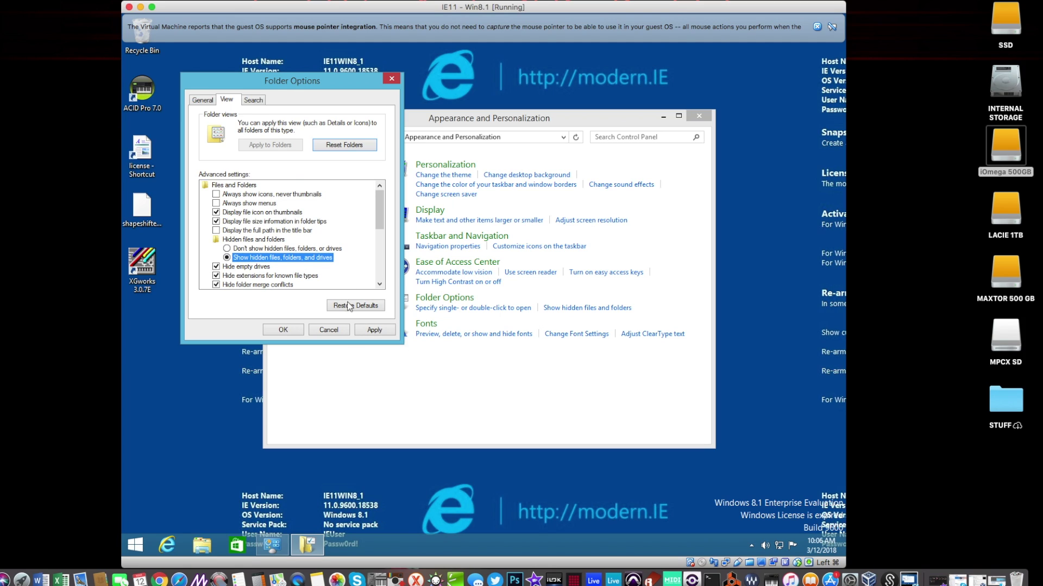
click(375, 331)
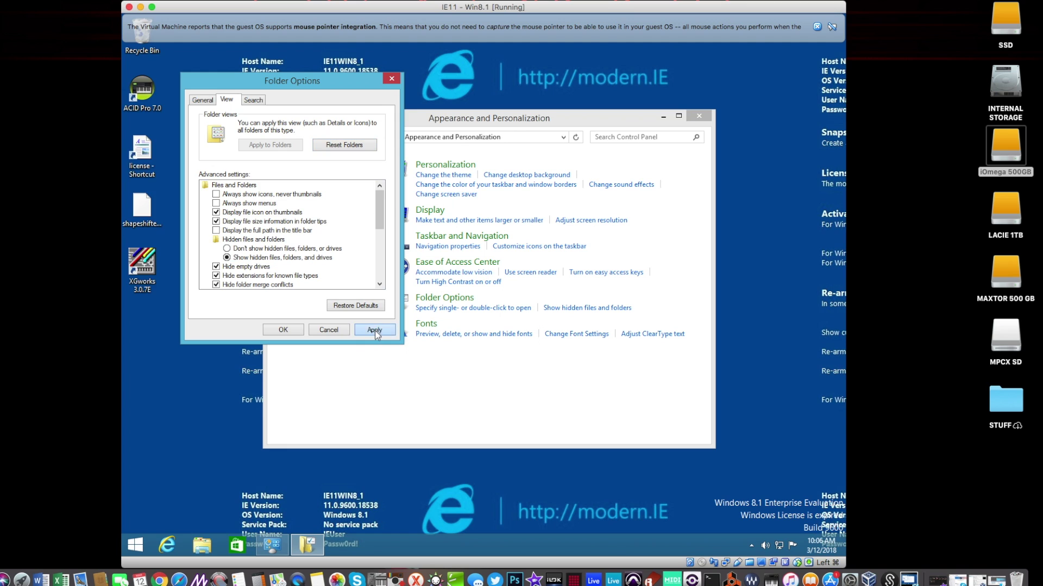
click(291, 329)
click(700, 116)
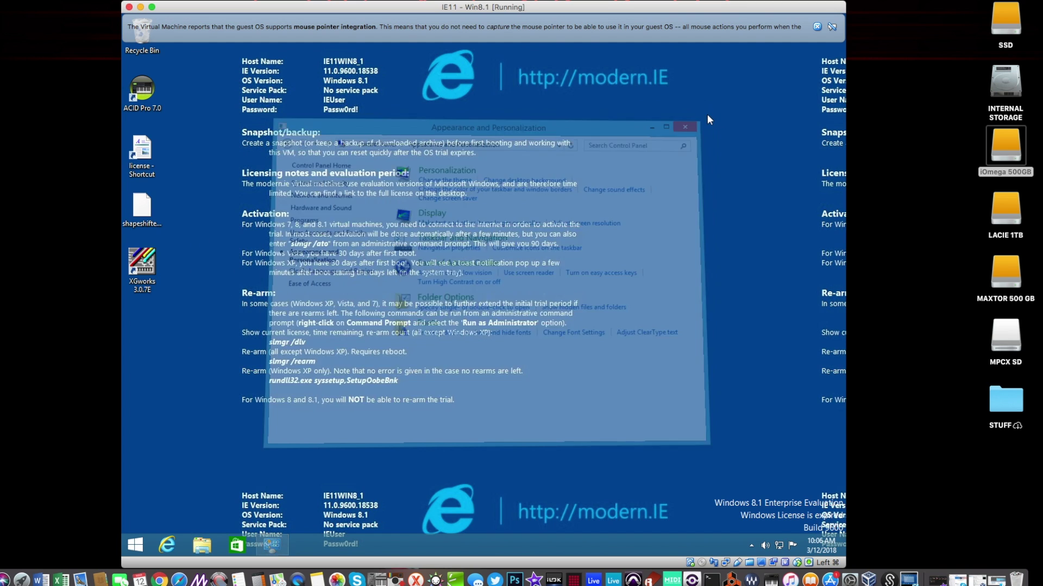
Browse File Explorer to C:\ProgramData and slide the VM window left to uncover the Mac desktop
click(199, 547)
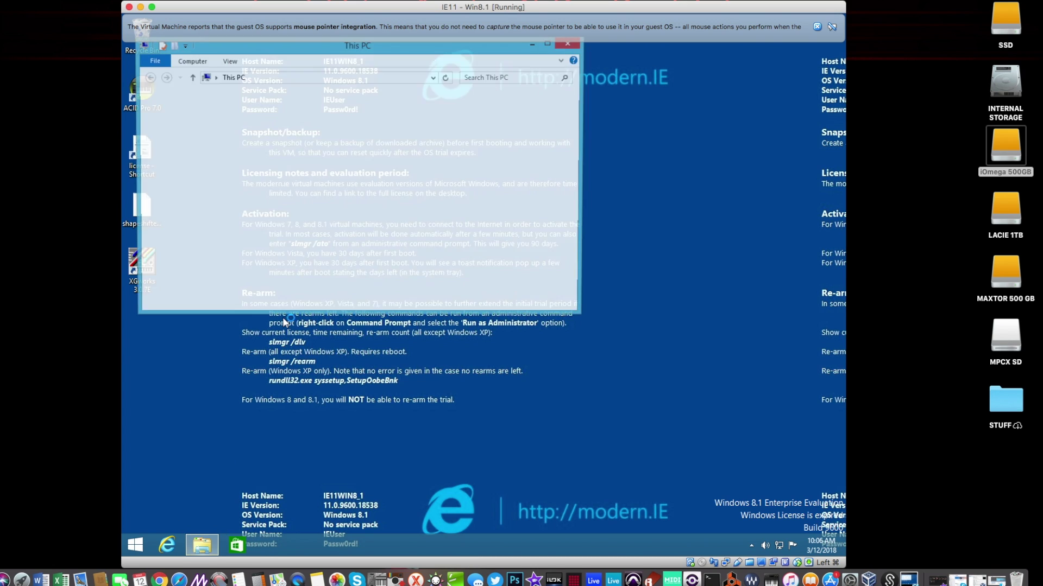
click(185, 242)
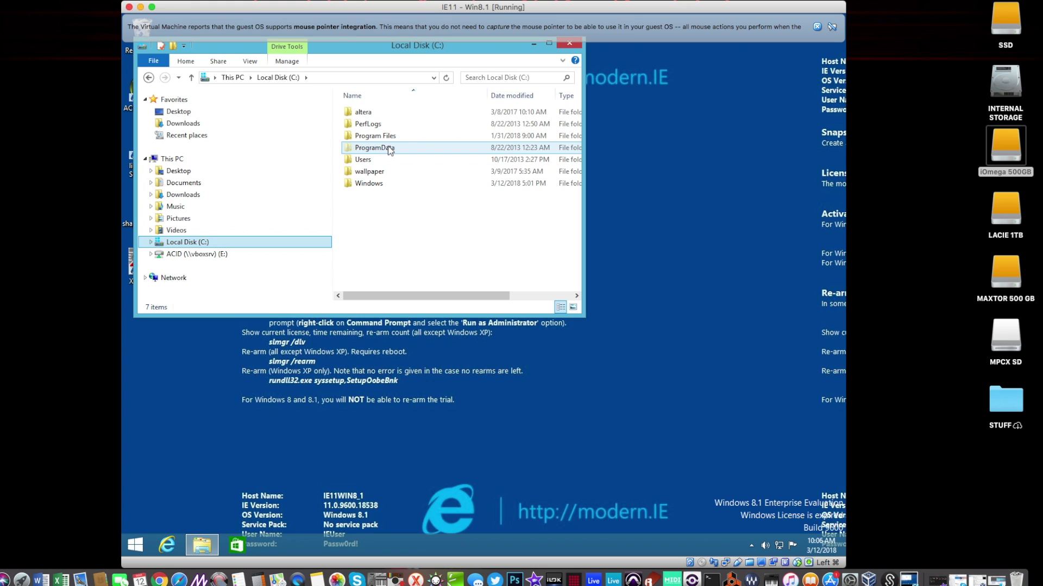
double_click(390, 149)
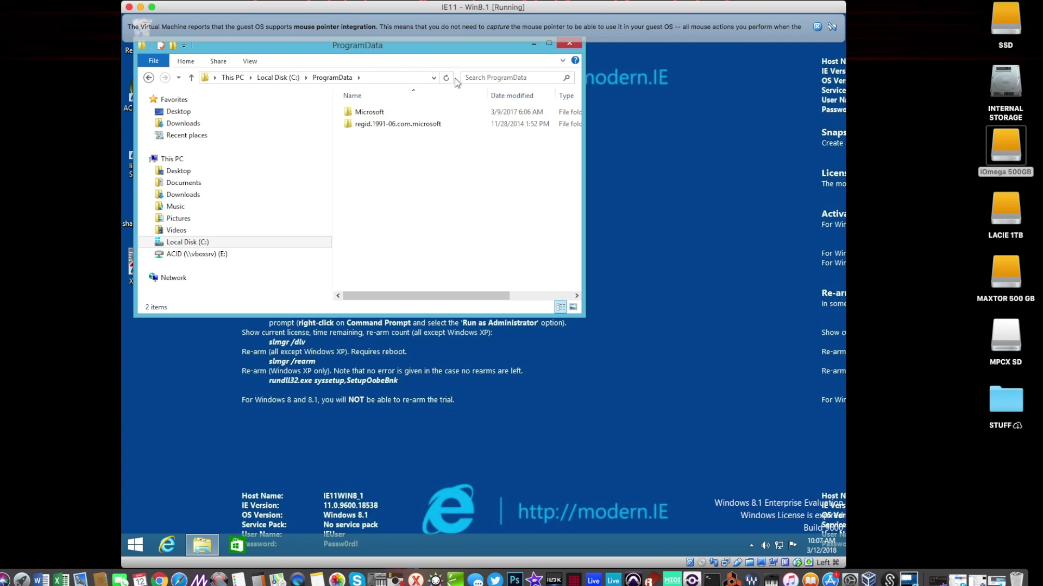
drag(497, 7, 347, 8)
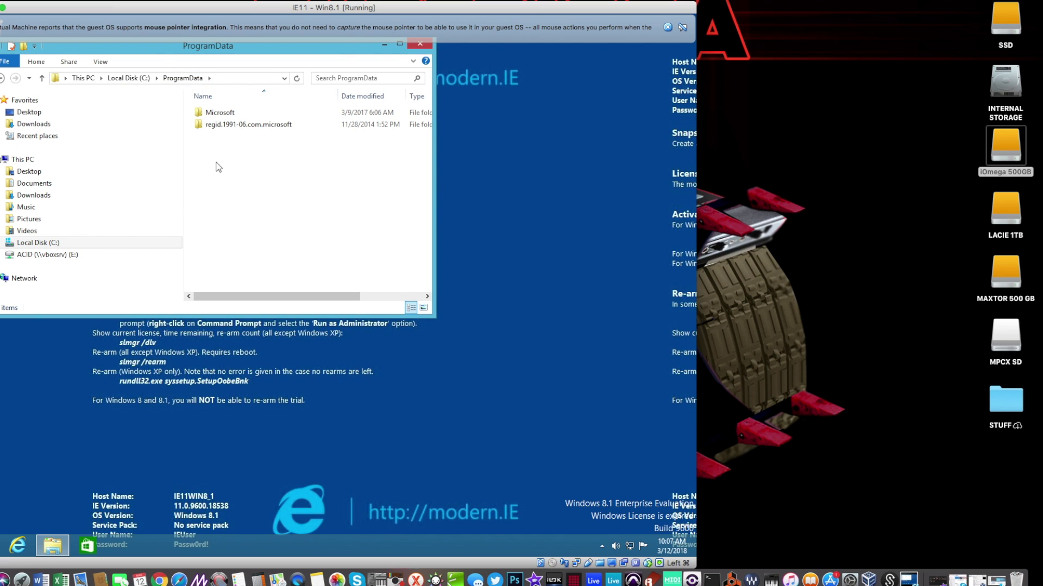
Navigate the SSD drive into Library > Application Support
click(1013, 19)
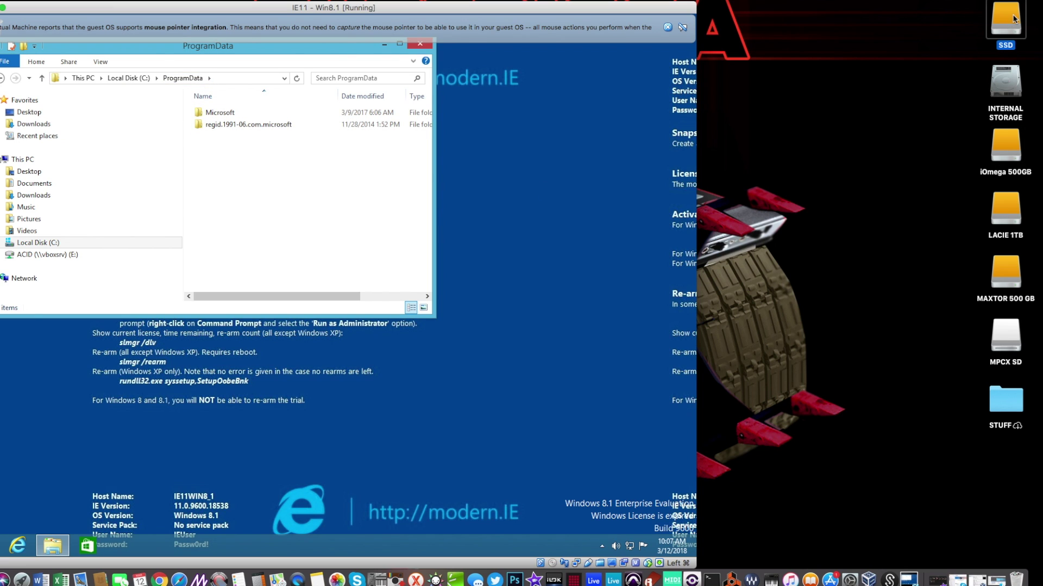
double_click(1014, 19)
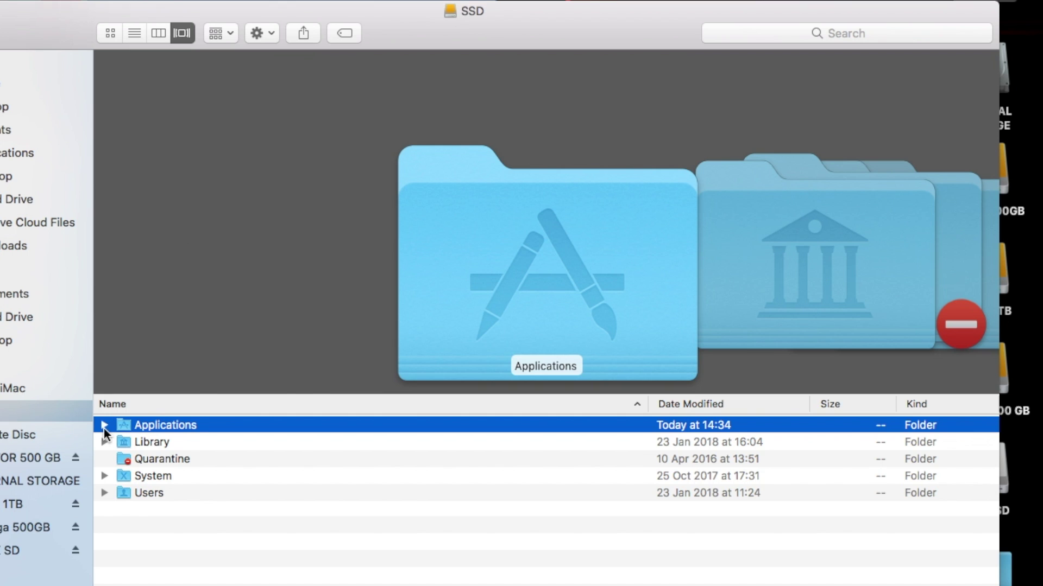
click(132, 442)
double_click(127, 439)
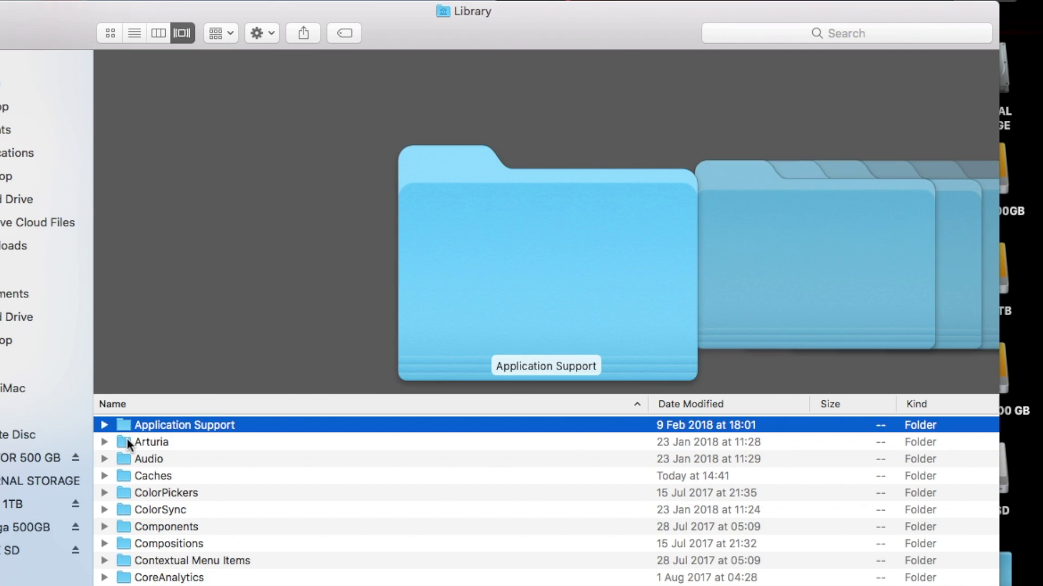
double_click(136, 418)
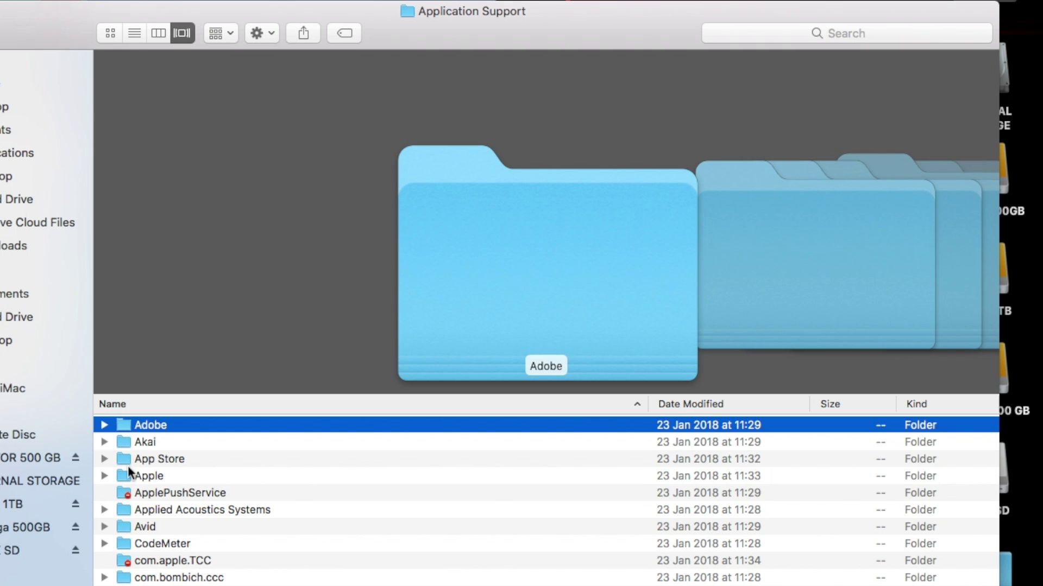
Go through Akai > MPC > Content and open the araabmuzik expansion folder
click(142, 442)
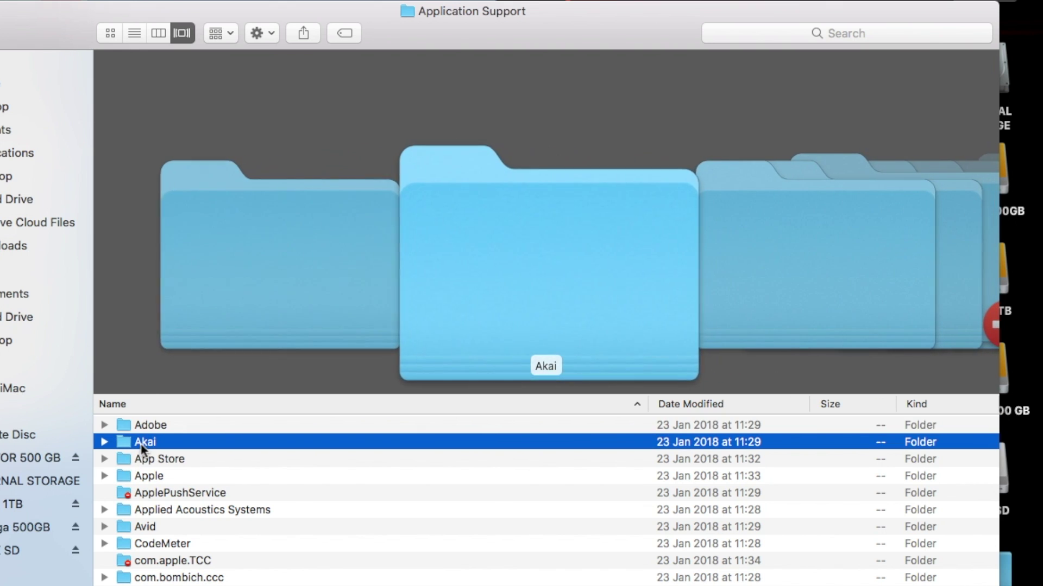
double_click(142, 446)
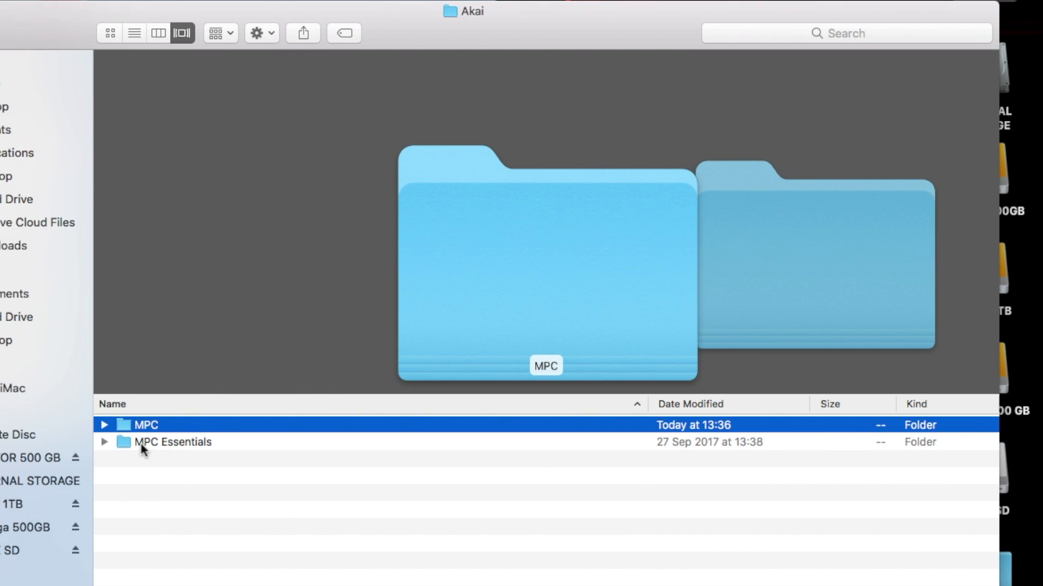
double_click(128, 425)
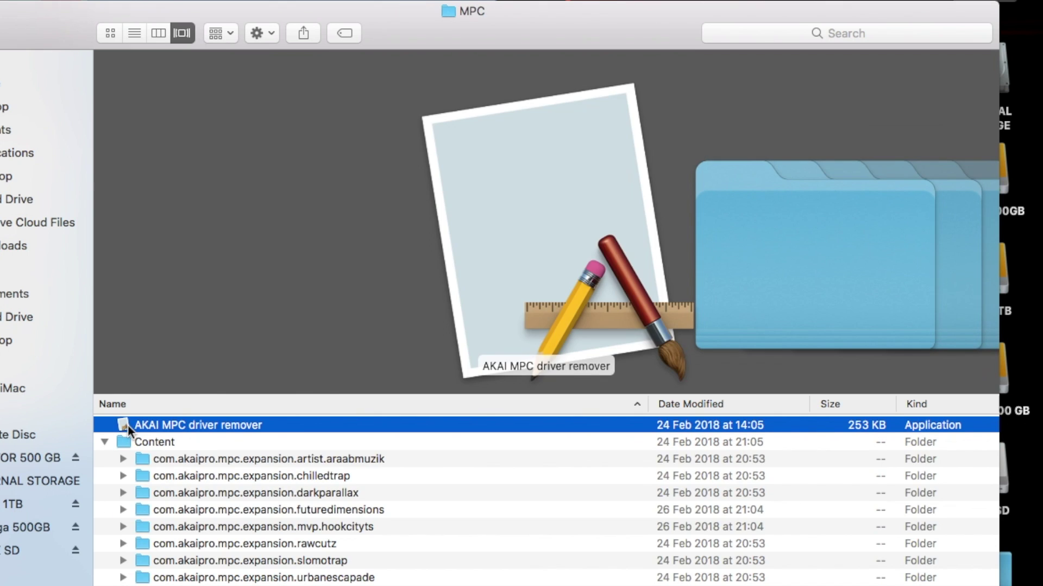
click(120, 445)
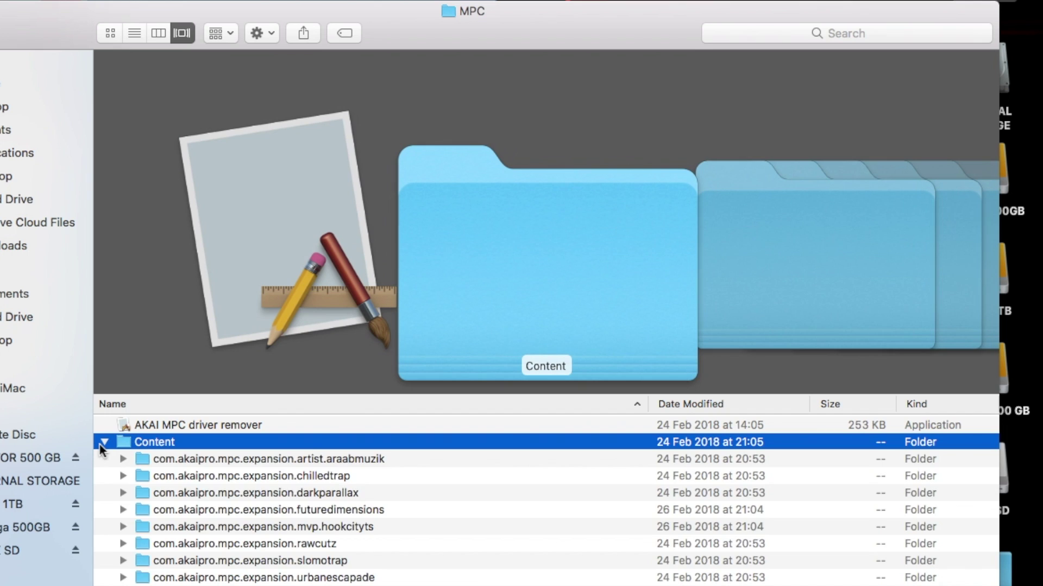
double_click(135, 442)
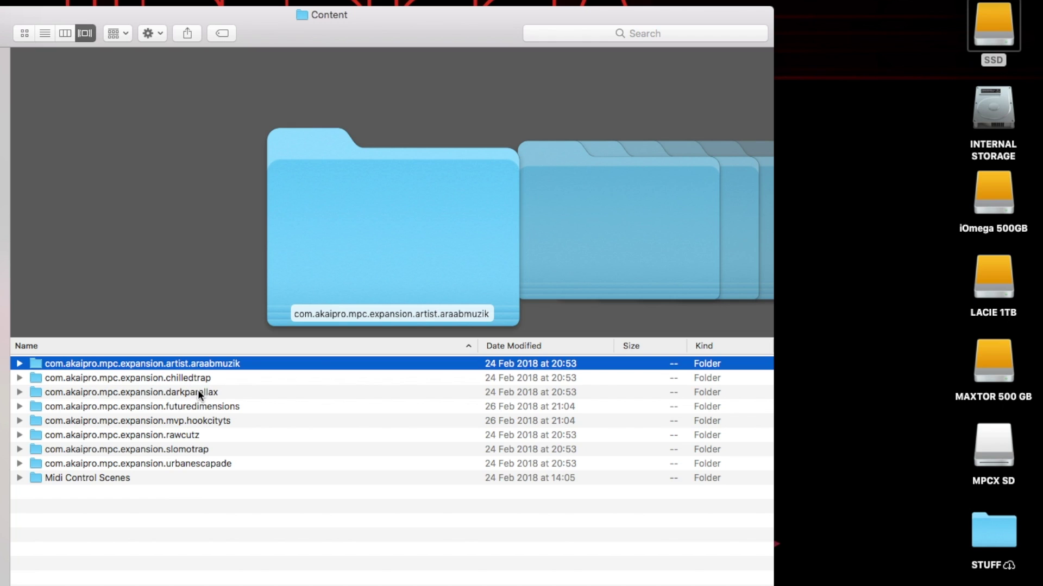
double_click(98, 365)
Browse the araabmuzik folder and pick the Blip-AM Blip 01.WAV sample
scroll(130, 451, up, 10)
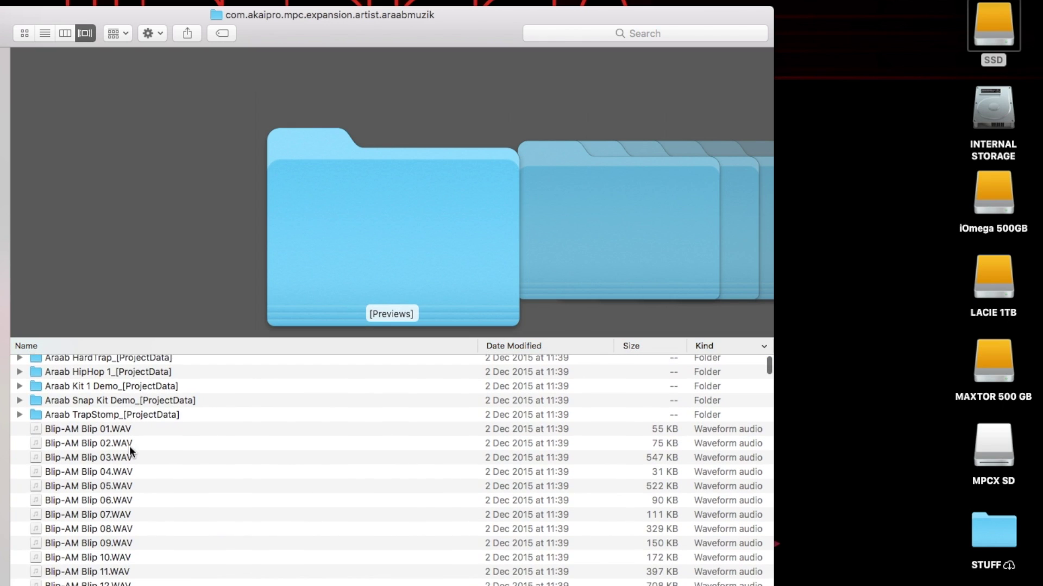
click(109, 431)
scroll(109, 430, down, 15)
scroll(272, 380, up, 8)
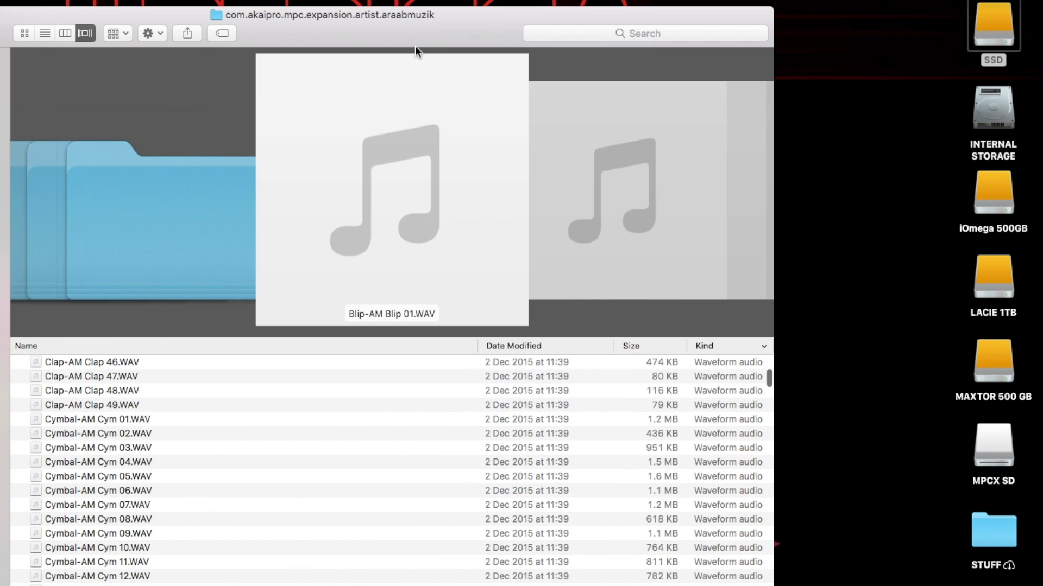
Search '.wav' scoped to araabmuzik, select all results, and open the iOmega 500GB drive
click(584, 28)
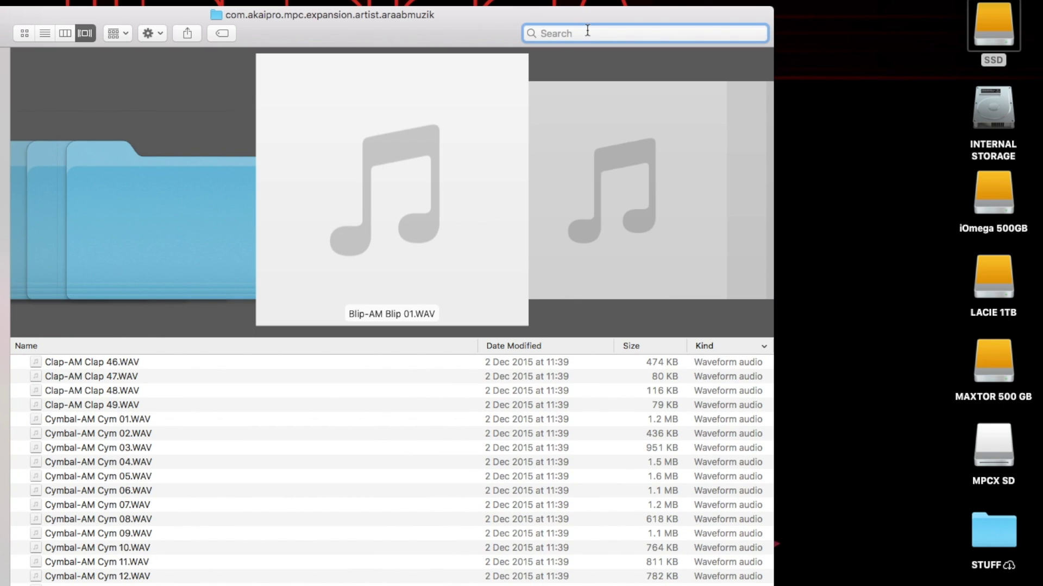
text(.wav)
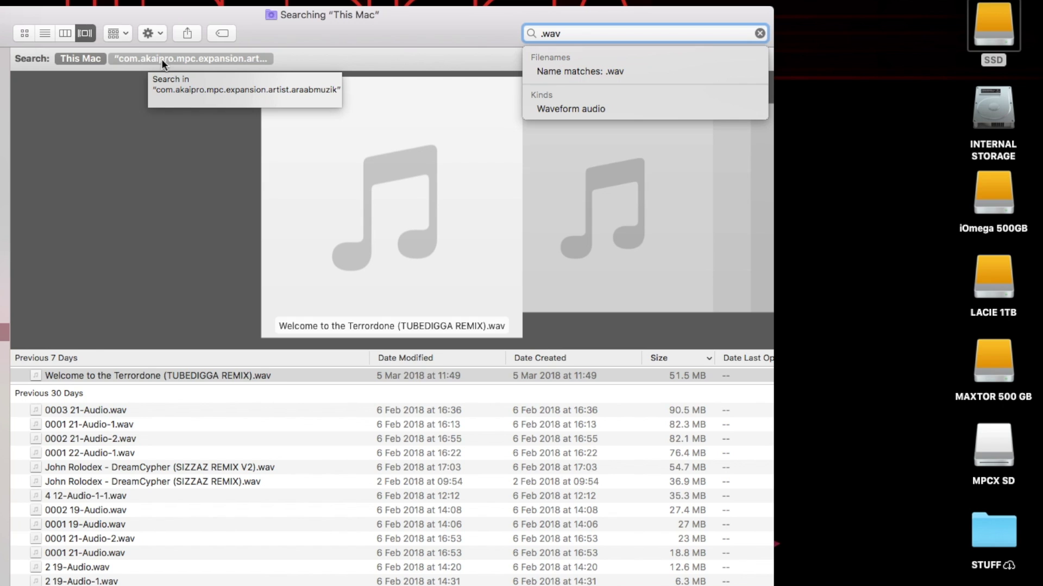
click(161, 59)
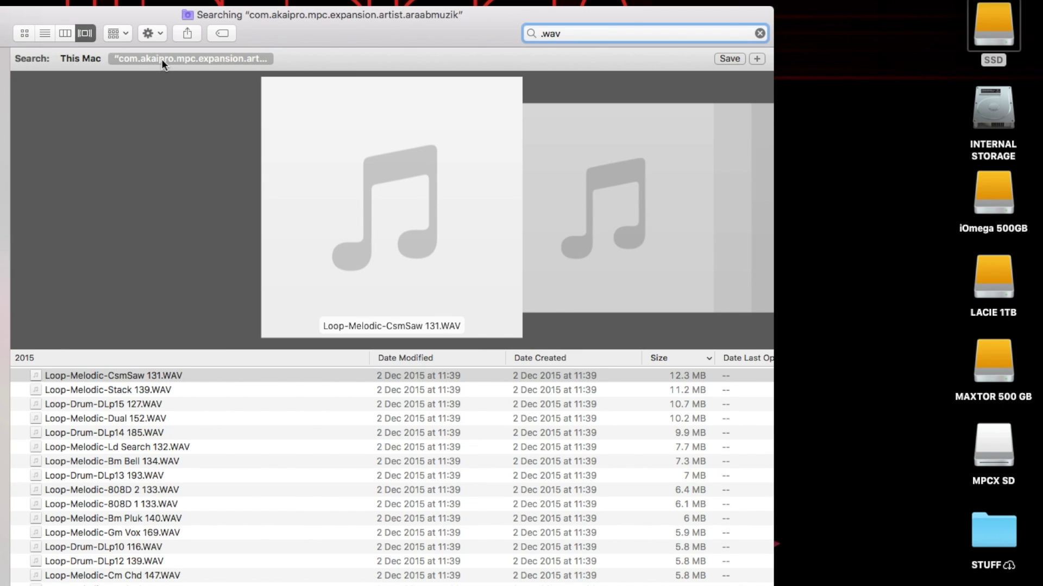
click(84, 432)
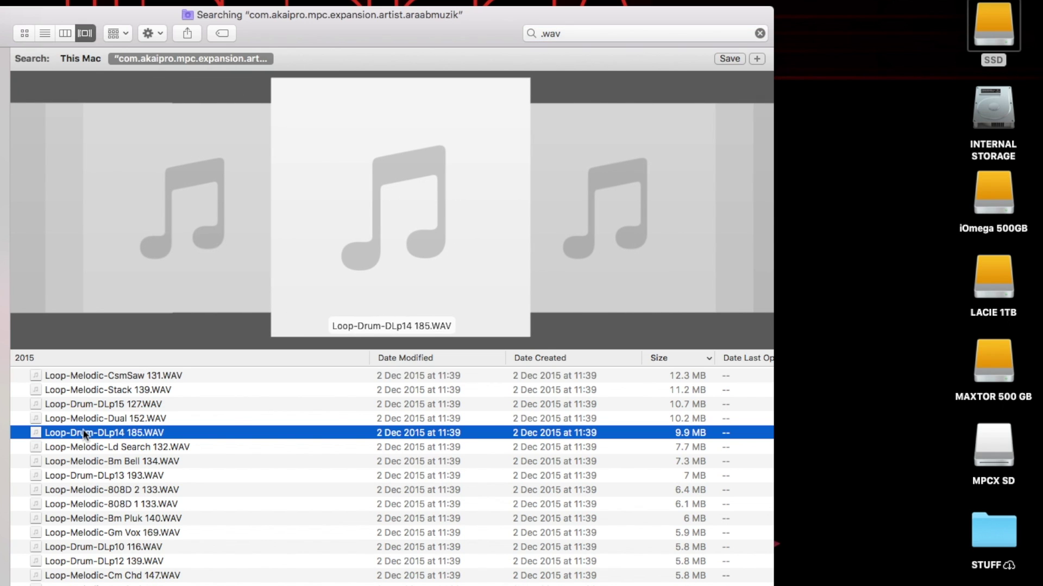
key(super+a)
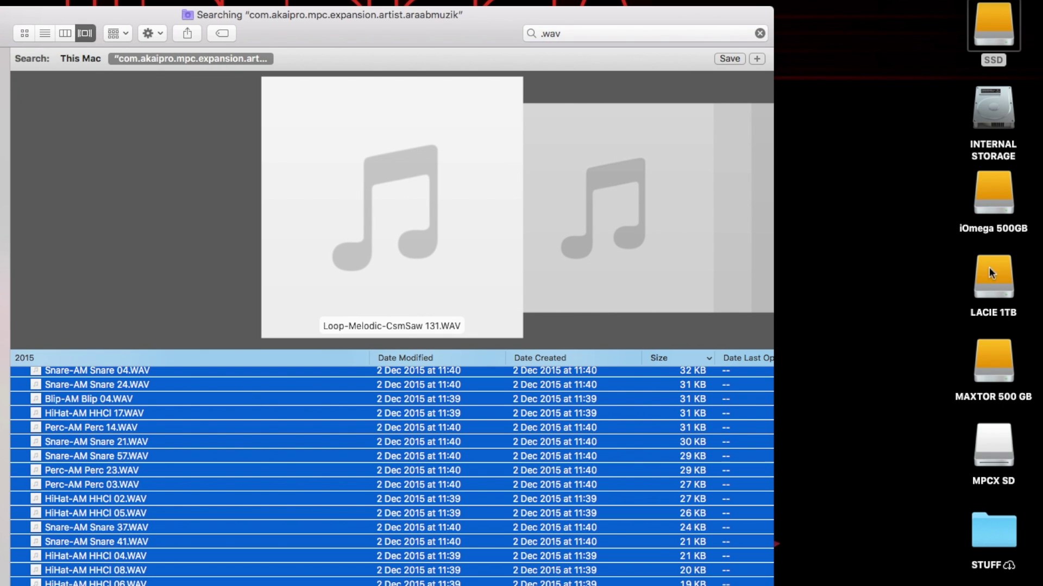
double_click(988, 190)
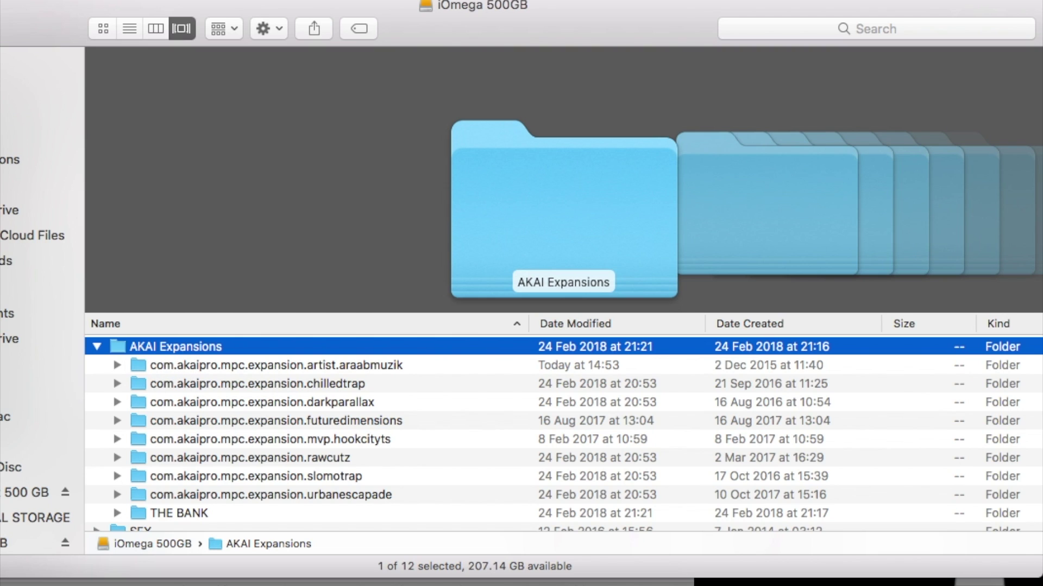
Open the iOmega drive's araabmuzik folder, scroll through its files, then return to the SSD copy
click(171, 363)
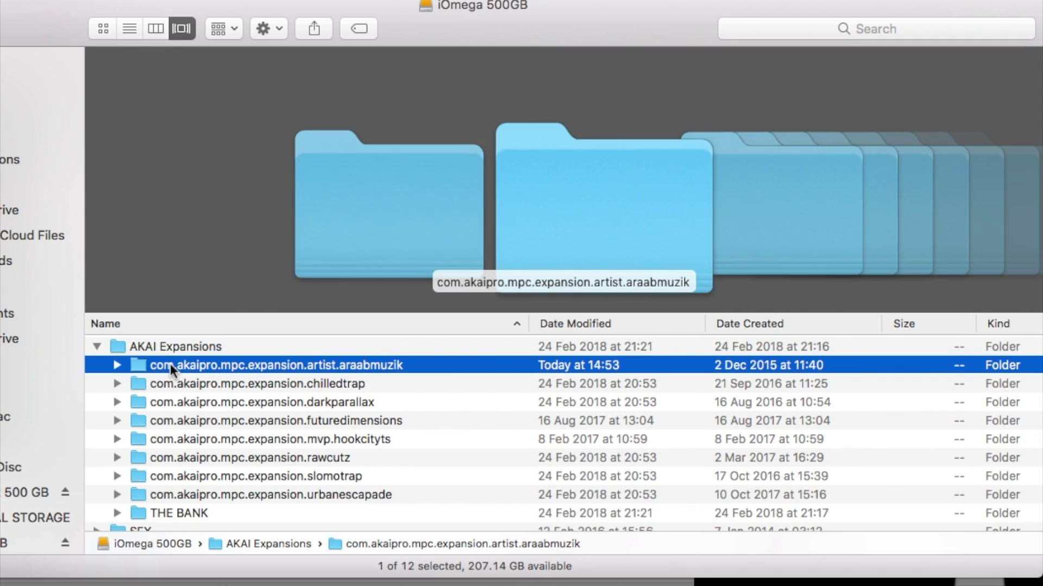
double_click(170, 364)
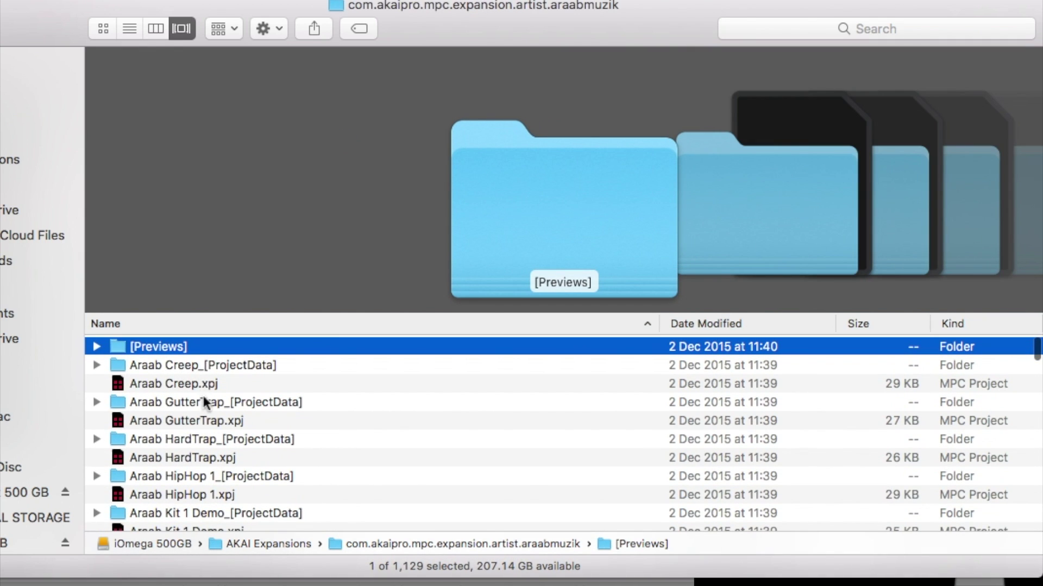
scroll(203, 396, down, 10)
scroll(203, 396, up, 7)
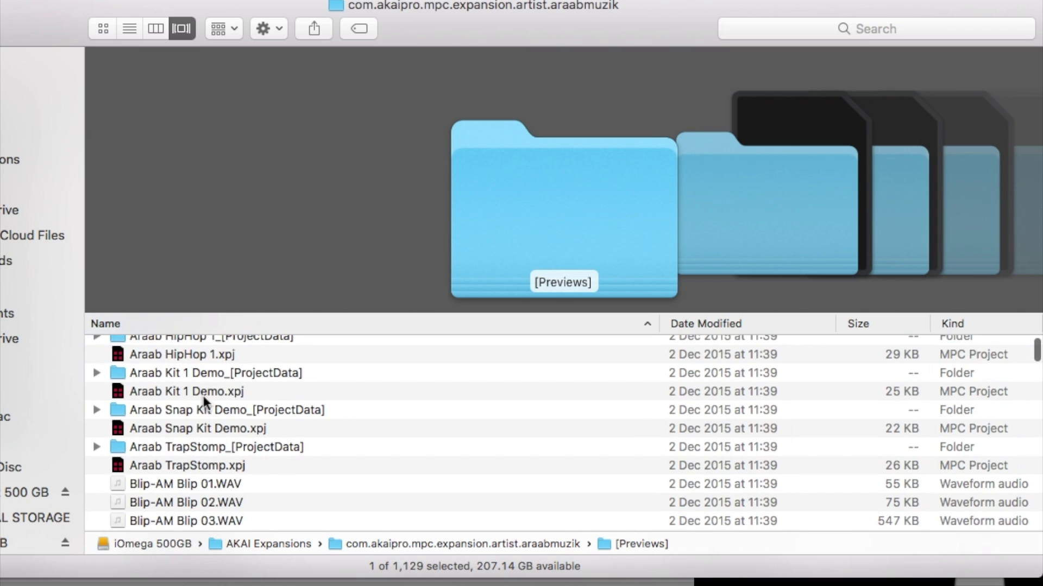
scroll(203, 396, down, 20)
scroll(203, 399, up, 10)
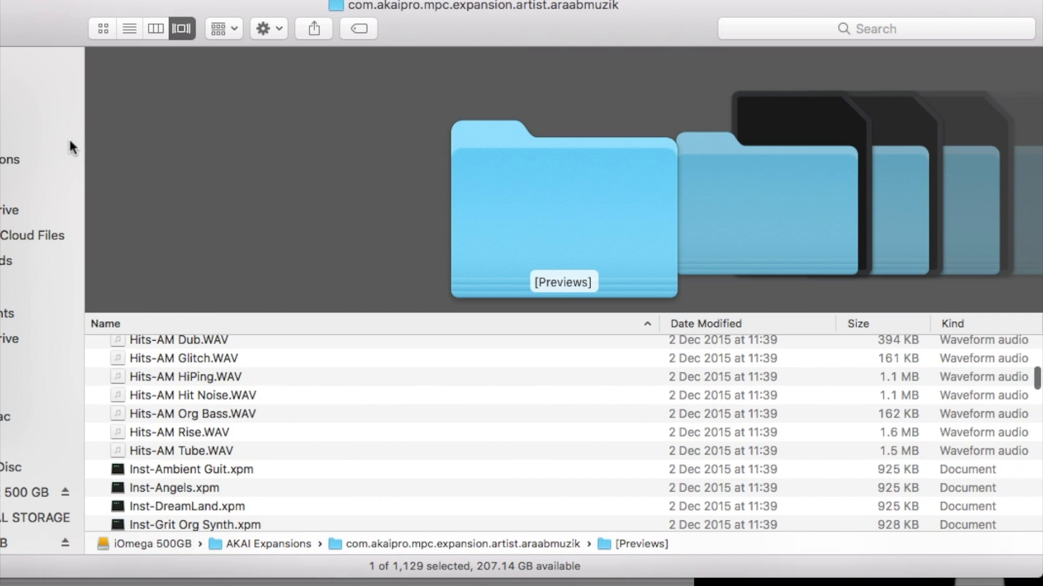
key(super+Up)
key(super+Up)
key(super+Up)
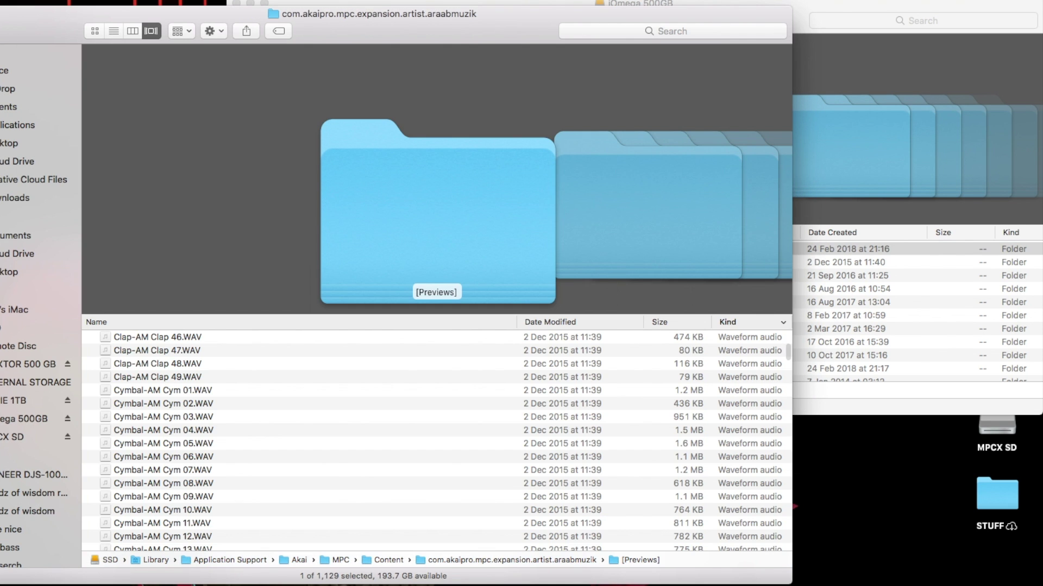
Select the eight com.akaipro folders in Content and place the iOmega window alongside, AKAI Expansions expanded
key(super+Up)
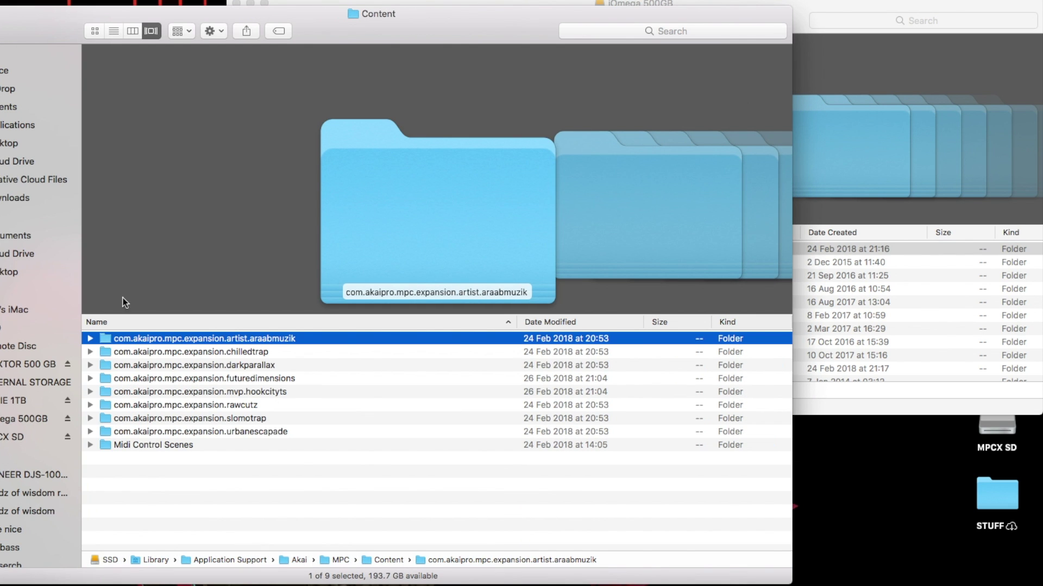
drag(309, 435, 291, 326)
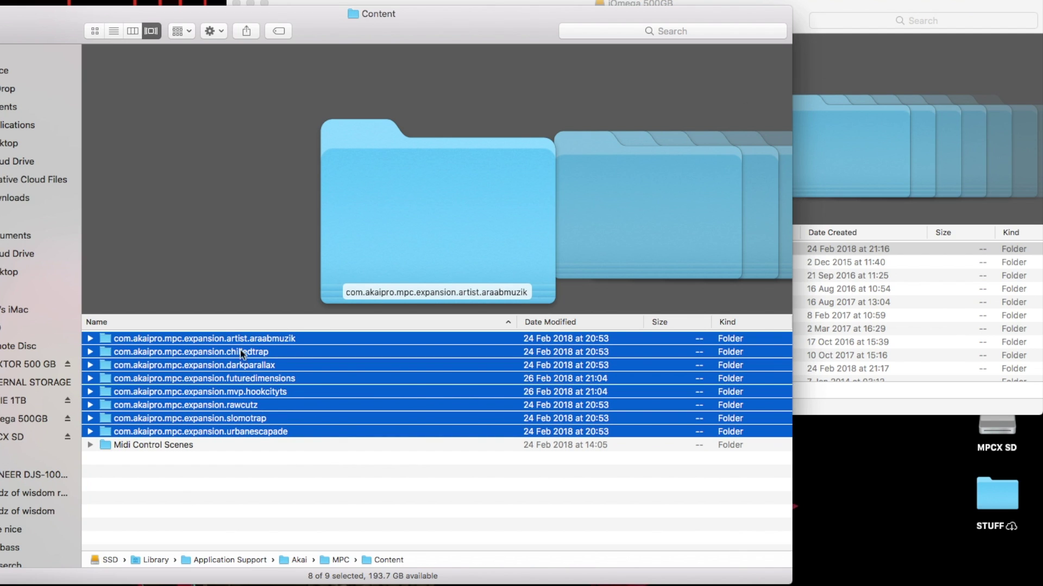
click(860, 33)
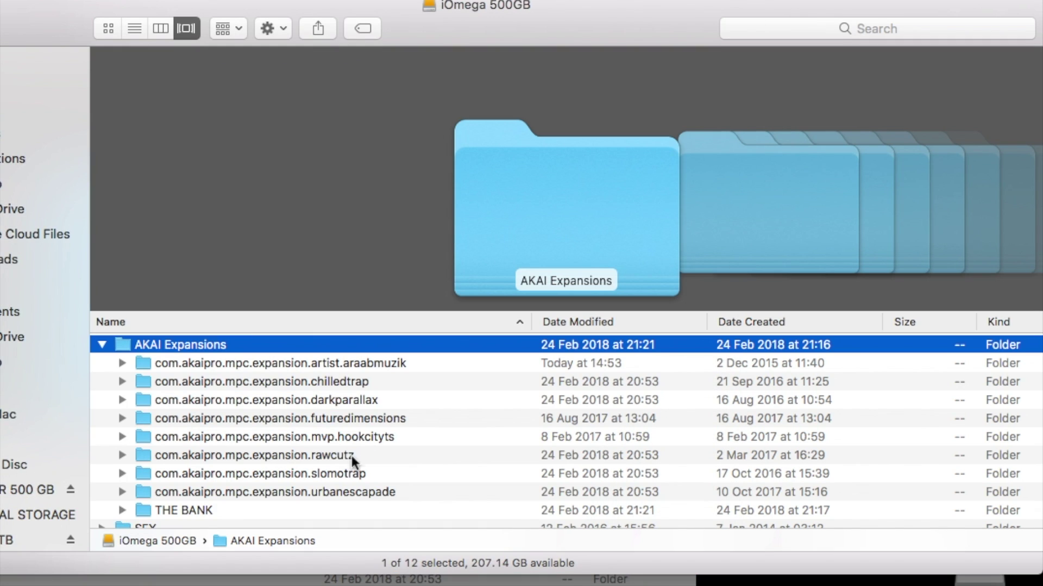
drag(440, 17, 154, 107)
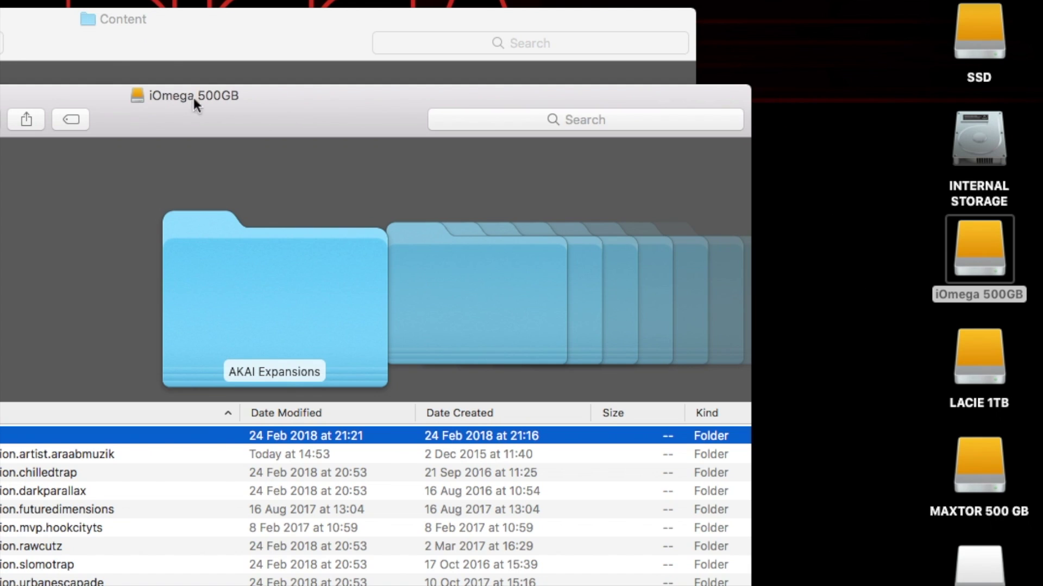
click(0, 436)
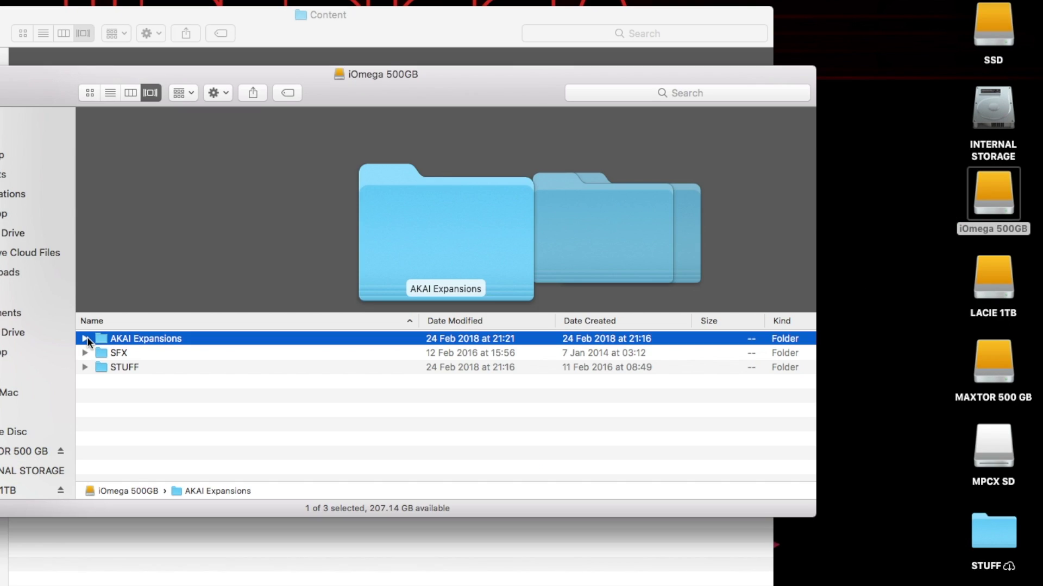
click(86, 339)
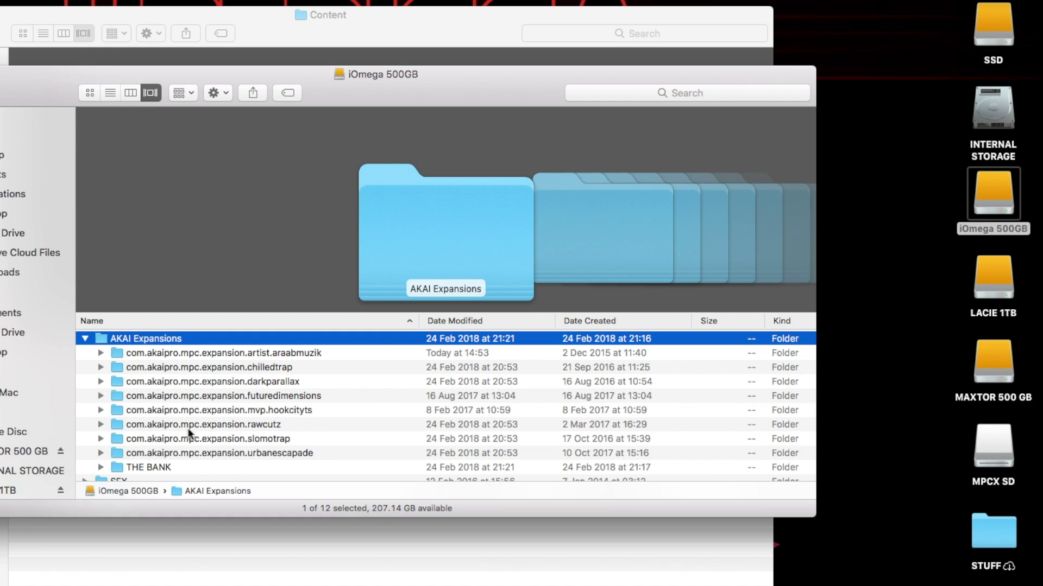